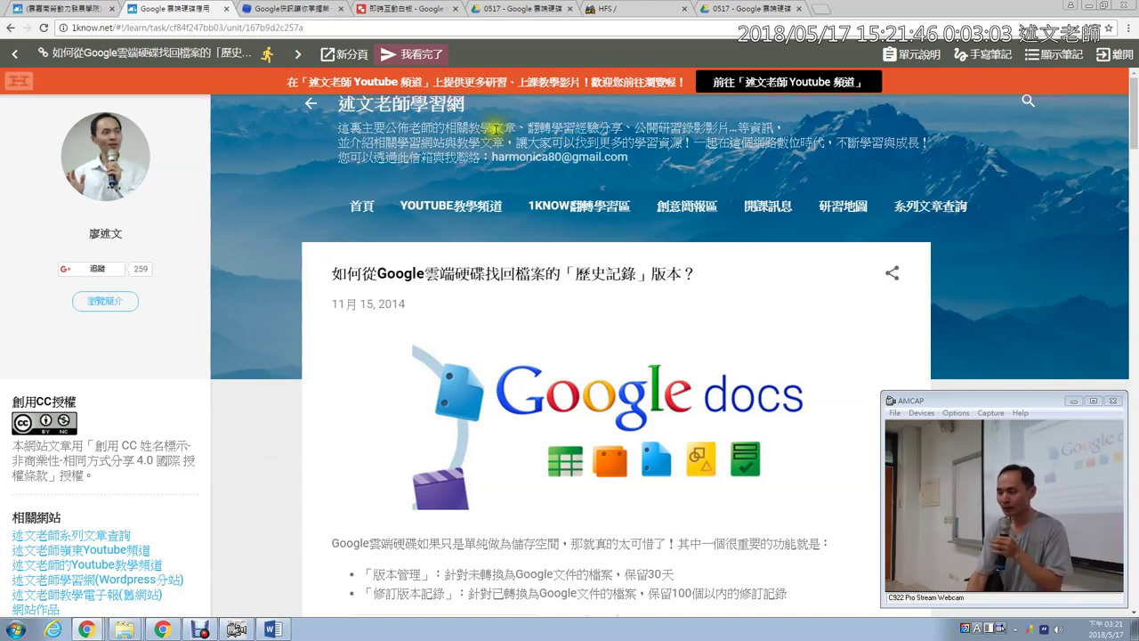
In the 0517 Drive folder, view the version management of the 01 Ditto clipboard video, and close it without uploading a new version.
{"action": "left_click", "coordinate": [712, 11]}
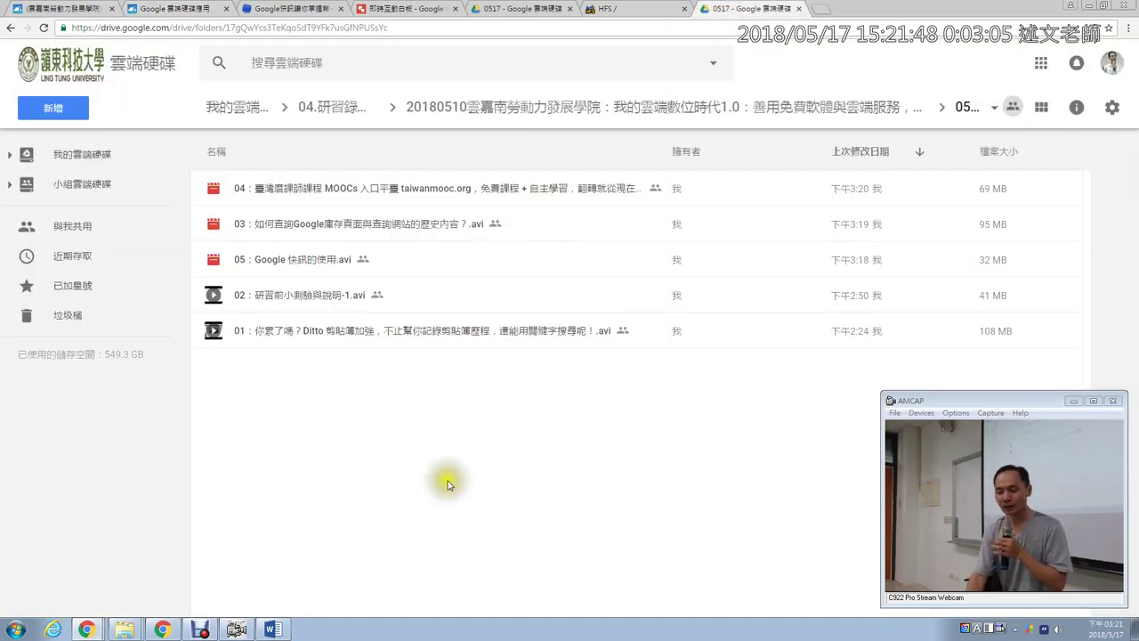
{"action": "left_click", "coordinate": [308, 333]}
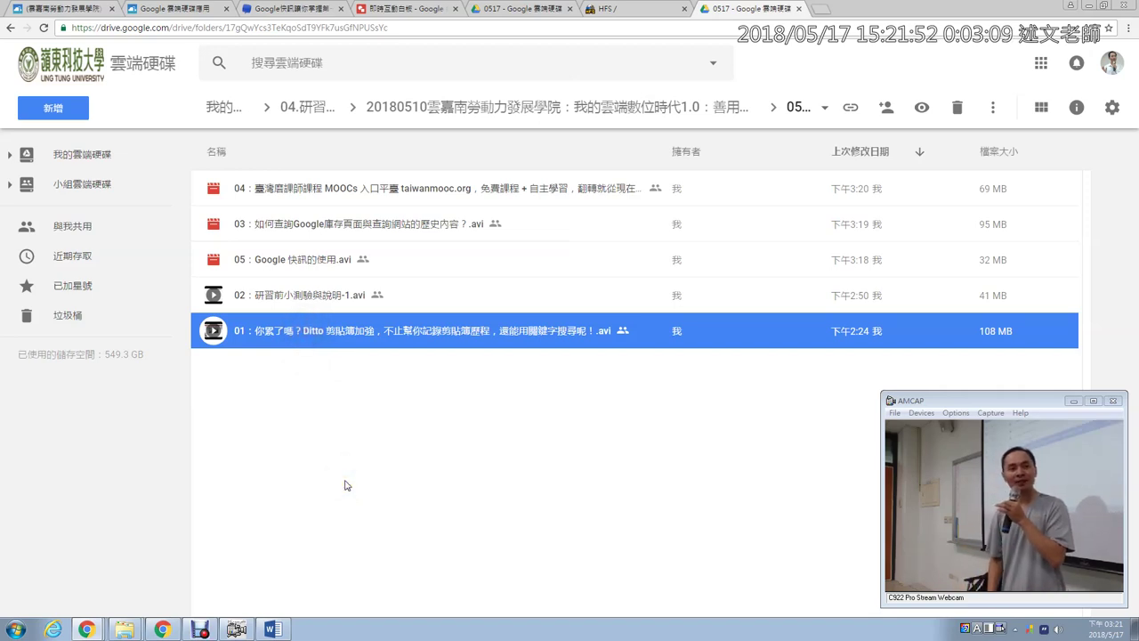
{"action": "right_click", "coordinate": [388, 343]}
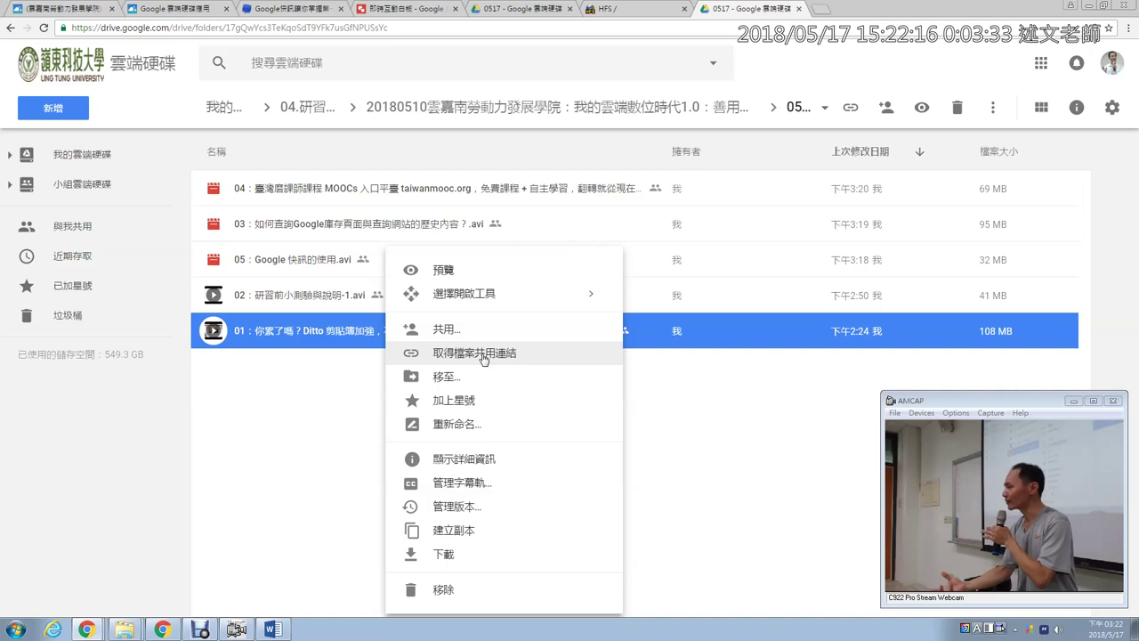
{"action": "left_click", "coordinate": [321, 426]}
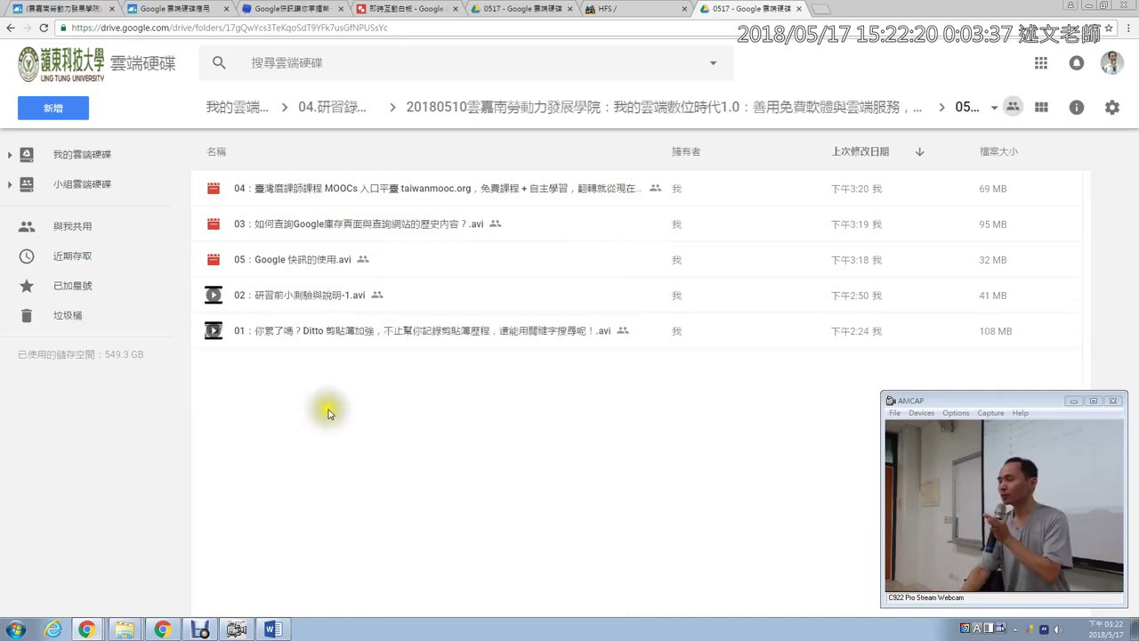
{"action": "left_click", "coordinate": [303, 331]}
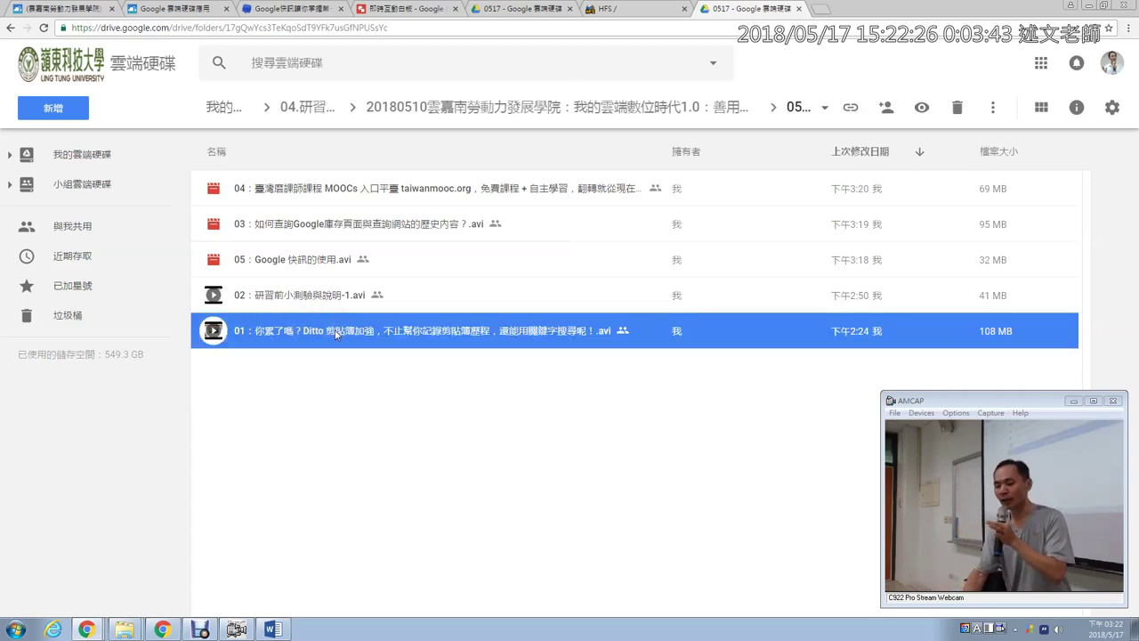
{"action": "right_click", "coordinate": [336, 334]}
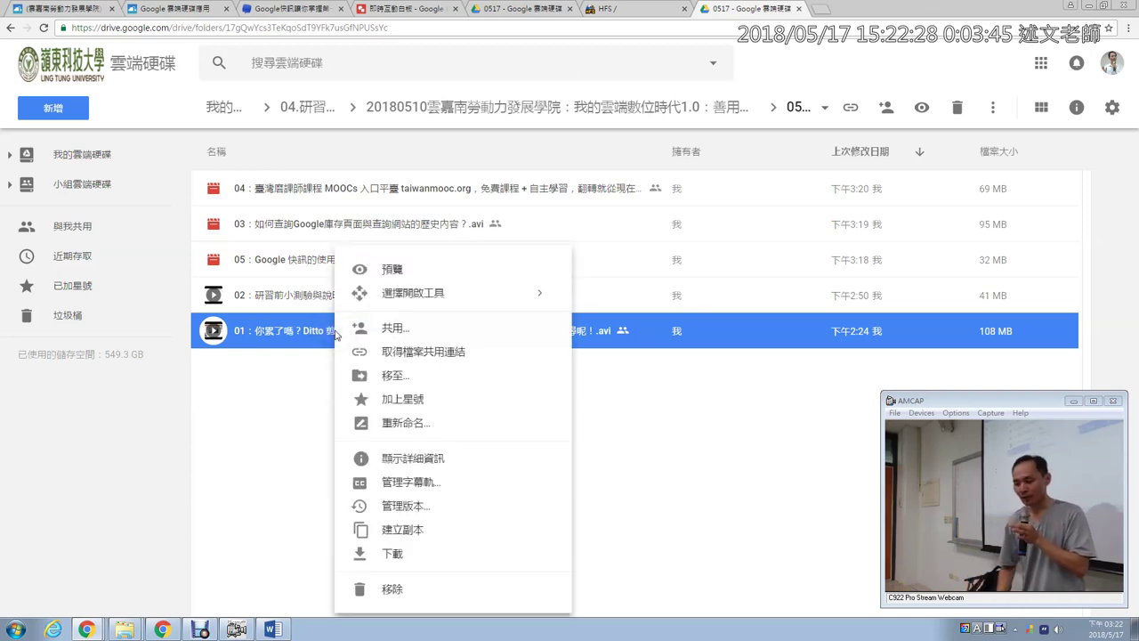
{"action": "left_click", "coordinate": [418, 514]}
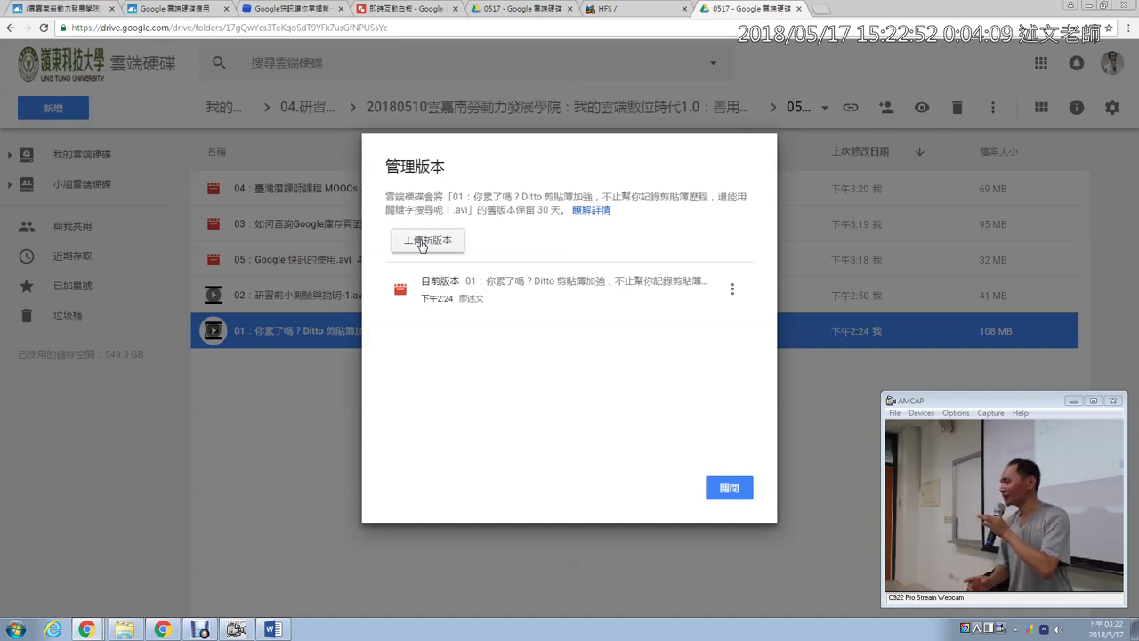
{"action": "left_click", "coordinate": [727, 486]}
Go to My Drive and open the 網頁設計篇 folder inside 03.嚴選免費軟體區.
{"action": "left_click", "coordinate": [234, 107]}
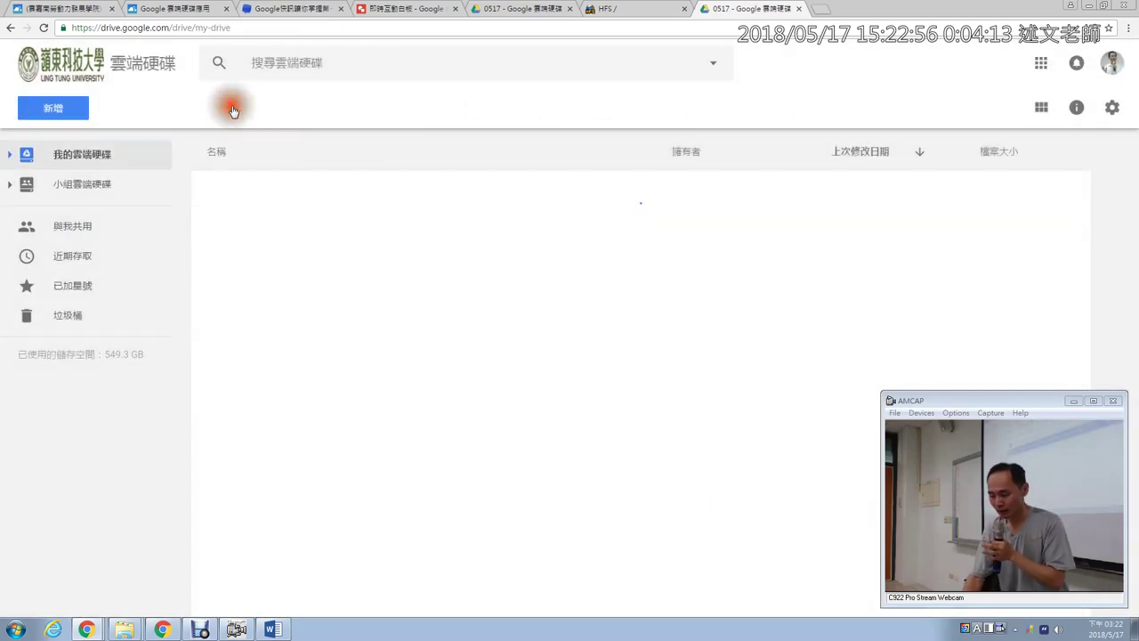
{"action": "double_click", "coordinate": [265, 258]}
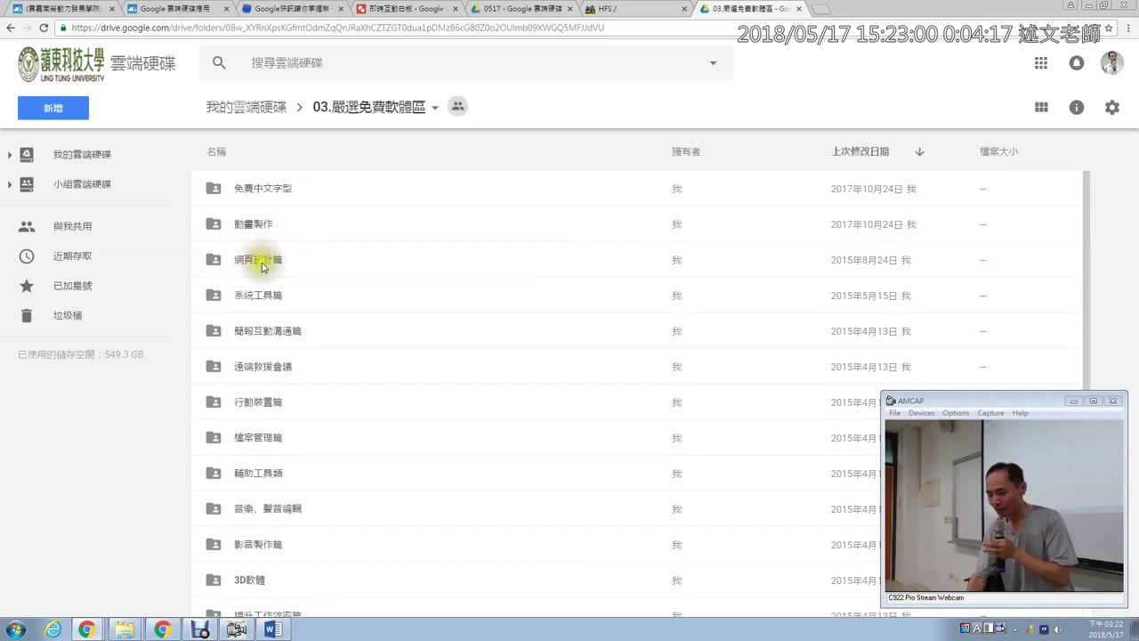
{"action": "left_click", "coordinate": [261, 264]}
{"action": "double_click", "coordinate": [262, 265]}
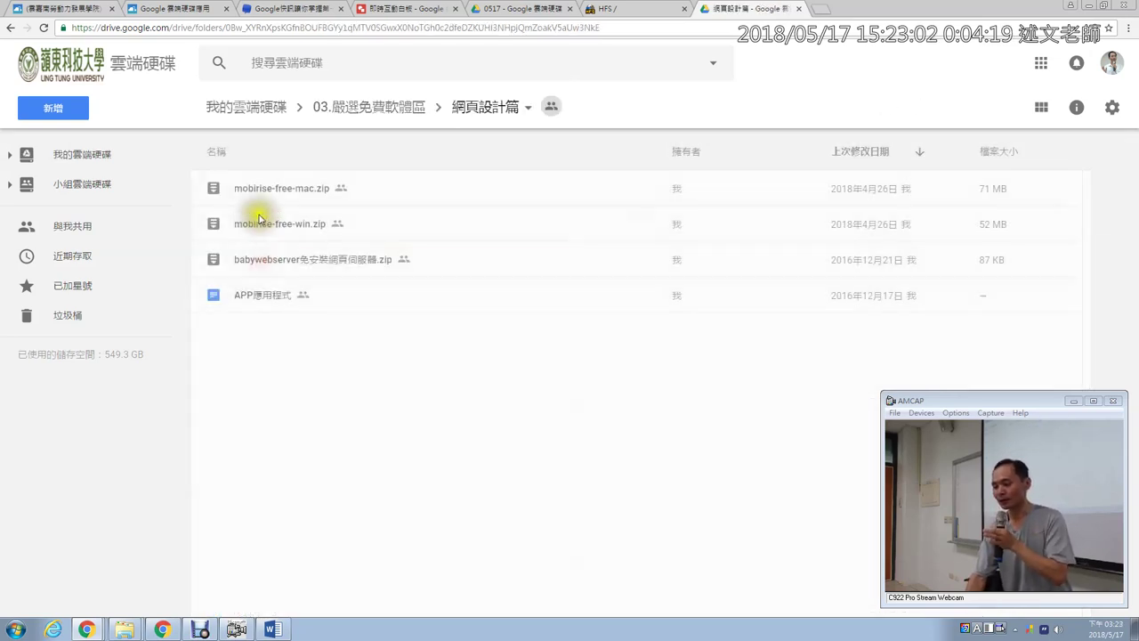
Open the version management of mobirise-free-win.zip and look through its list of earlier versions.
{"action": "left_click", "coordinate": [262, 220]}
{"action": "right_click", "coordinate": [262, 221]}
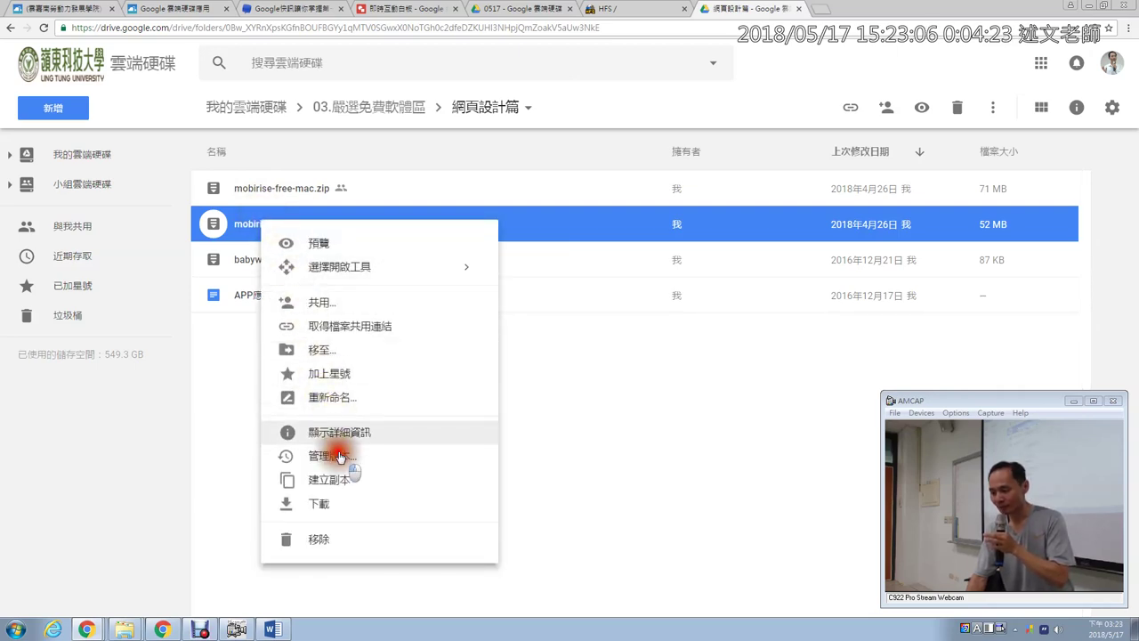
{"action": "left_click", "coordinate": [343, 458]}
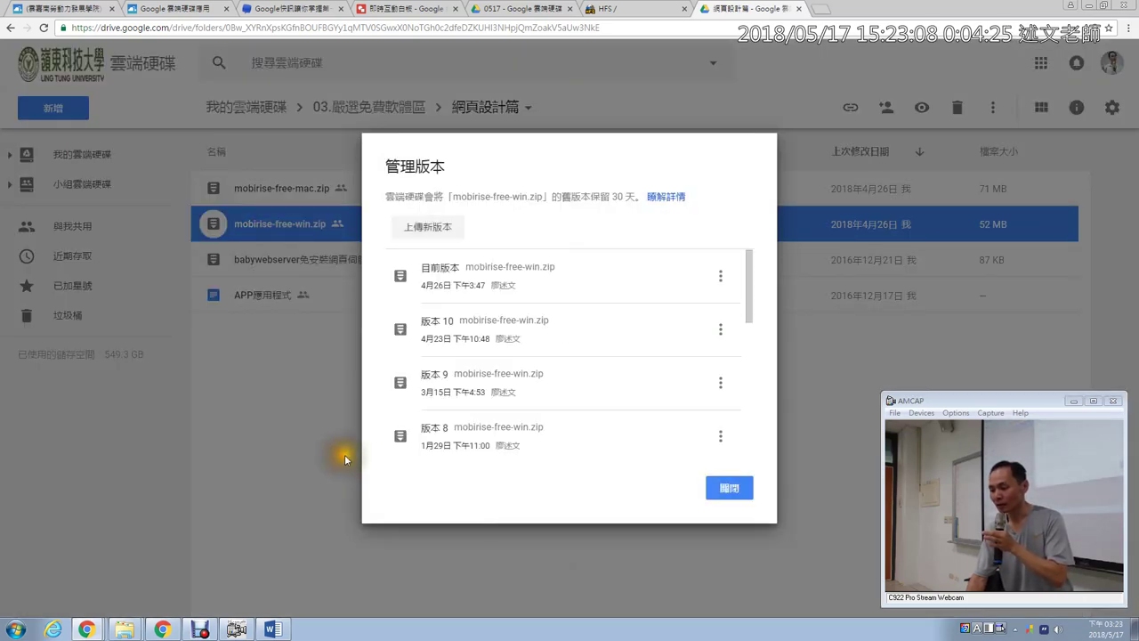
{"action": "left_click_drag", "start_coordinate": [749, 296], "coordinate": [778, 247]}
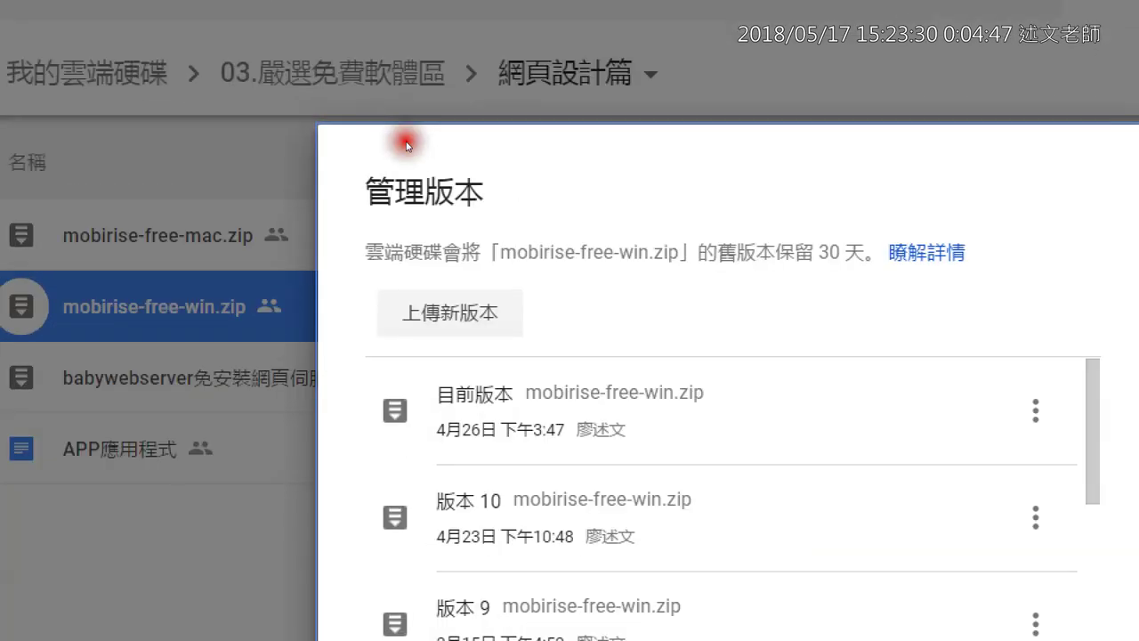
Mark the 30-day version retention note and the used storage space in red on the zoomed screen, and clear the markings.
{"action": "mouse_move", "coordinate": [360, 267]}
{"action": "left_mouse_down"}
{"action": "mouse_move", "coordinate": [825, 280]}
{"action": "mouse_move", "coordinate": [868, 214]}
{"action": "mouse_move", "coordinate": [378, 200]}
{"action": "mouse_move", "coordinate": [334, 256]}
{"action": "left_mouse_up"}
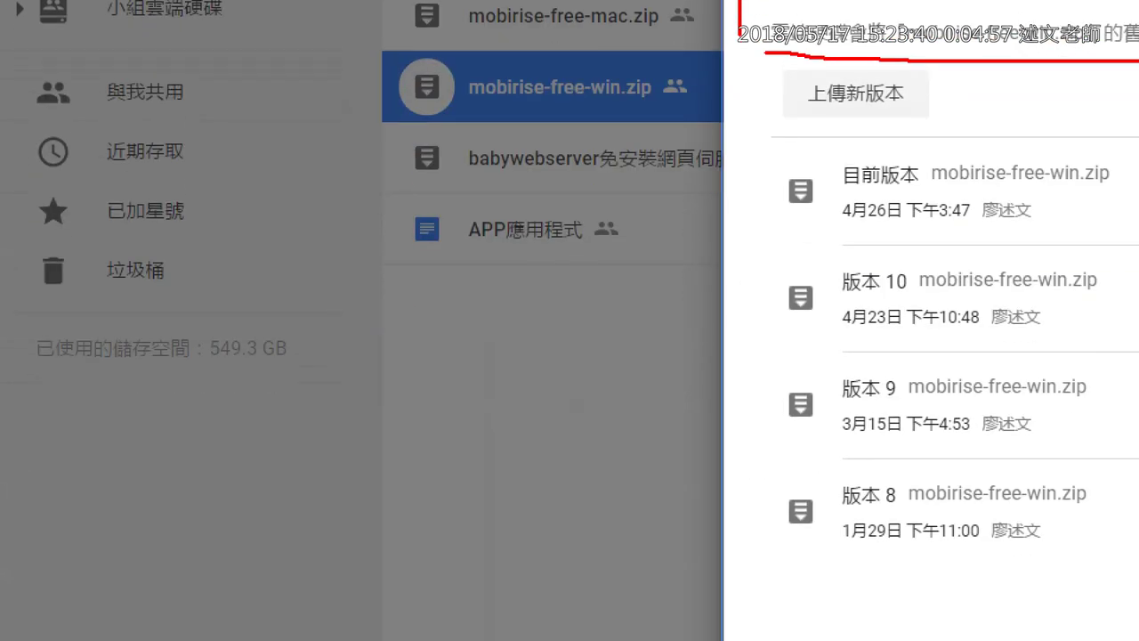
{"action": "mouse_move", "coordinate": [316, 375]}
{"action": "left_mouse_down"}
{"action": "mouse_move", "coordinate": [124, 381]}
{"action": "mouse_move", "coordinate": [31, 356]}
{"action": "mouse_move", "coordinate": [218, 274]}
{"action": "mouse_move", "coordinate": [285, 392]}
{"action": "left_mouse_up"}
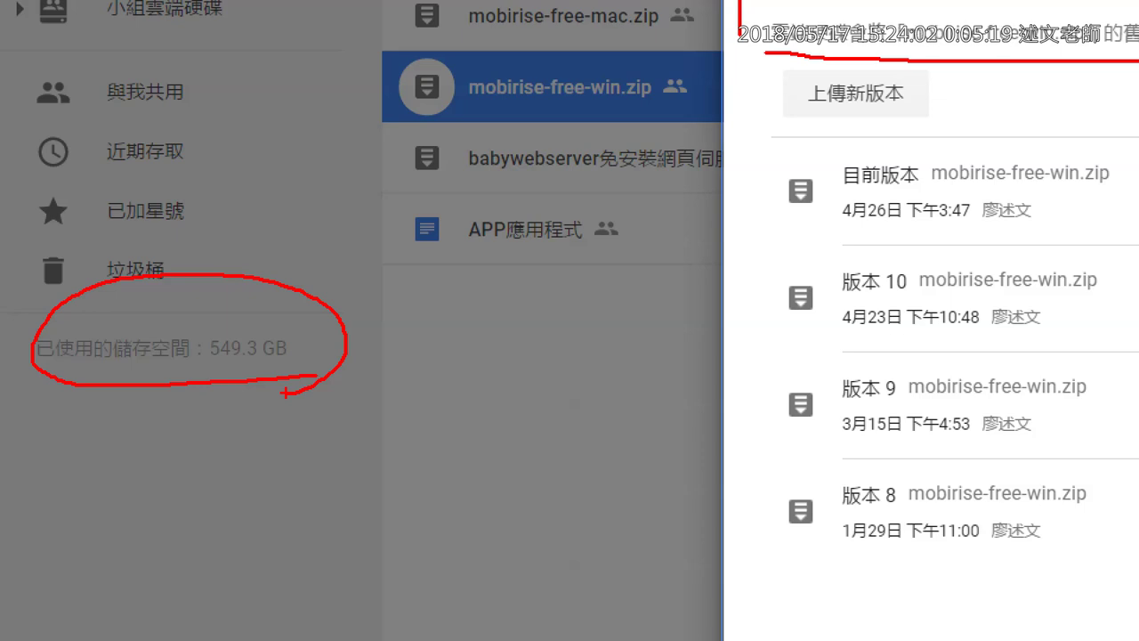
{"action": "mouse_move", "coordinate": [183, 521]}
{"action": "left_mouse_down"}
{"action": "mouse_move", "coordinate": [192, 398]}
{"action": "mouse_move", "coordinate": [253, 430]}
{"action": "left_mouse_up"}
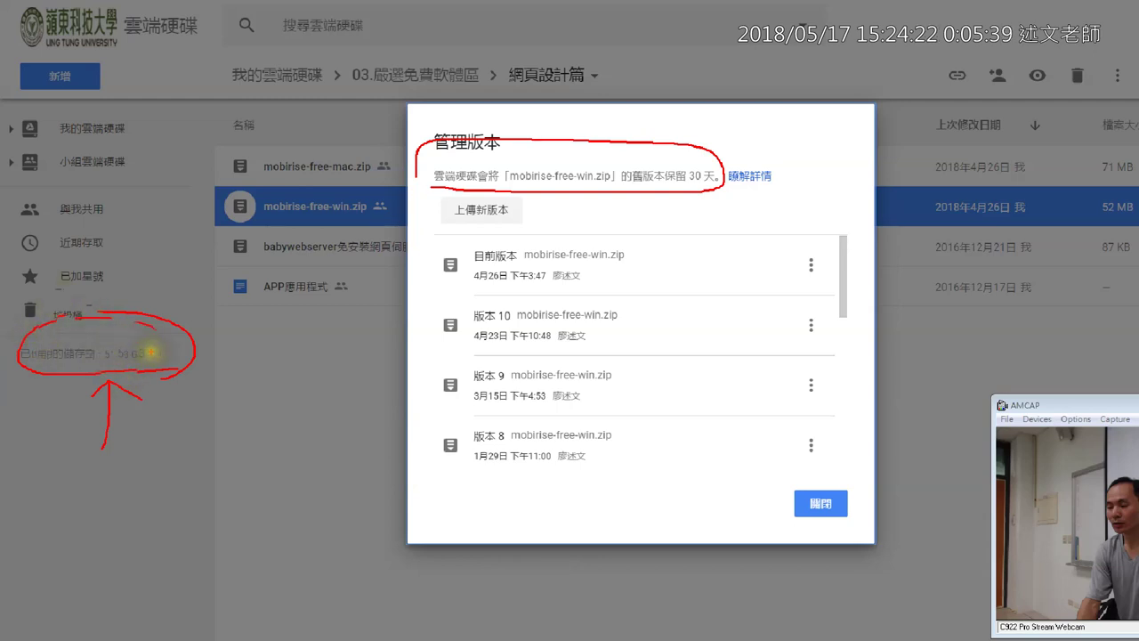
{"action": "left_click_drag", "start_coordinate": [574, 204], "coordinate": [542, 170]}
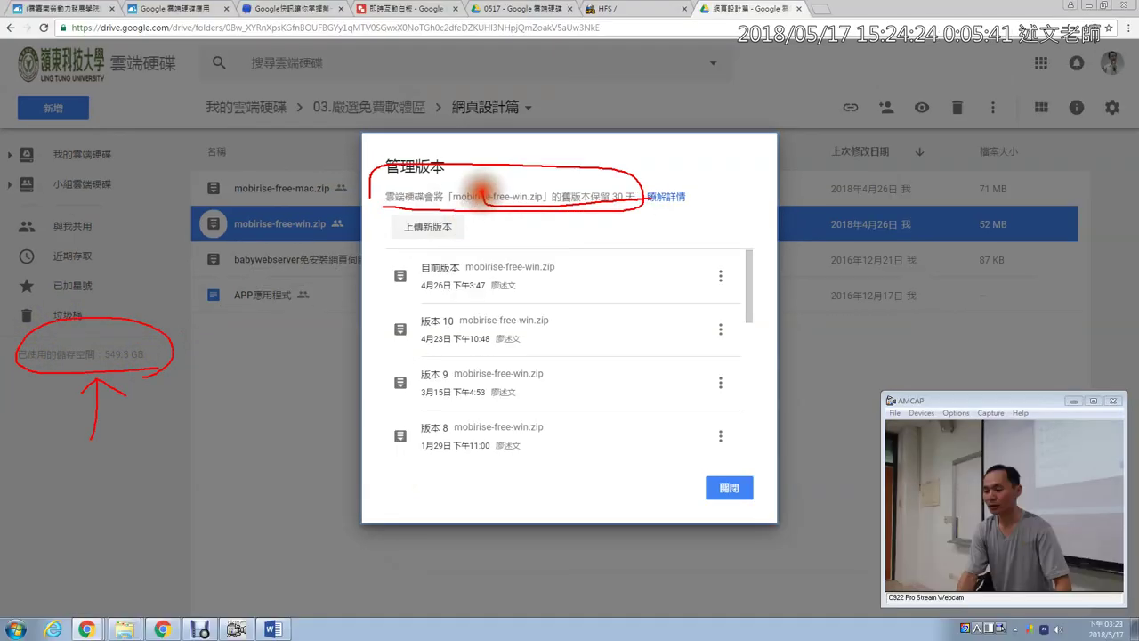
{"action": "left_click_drag", "start_coordinate": [481, 191], "coordinate": [481, 190]}
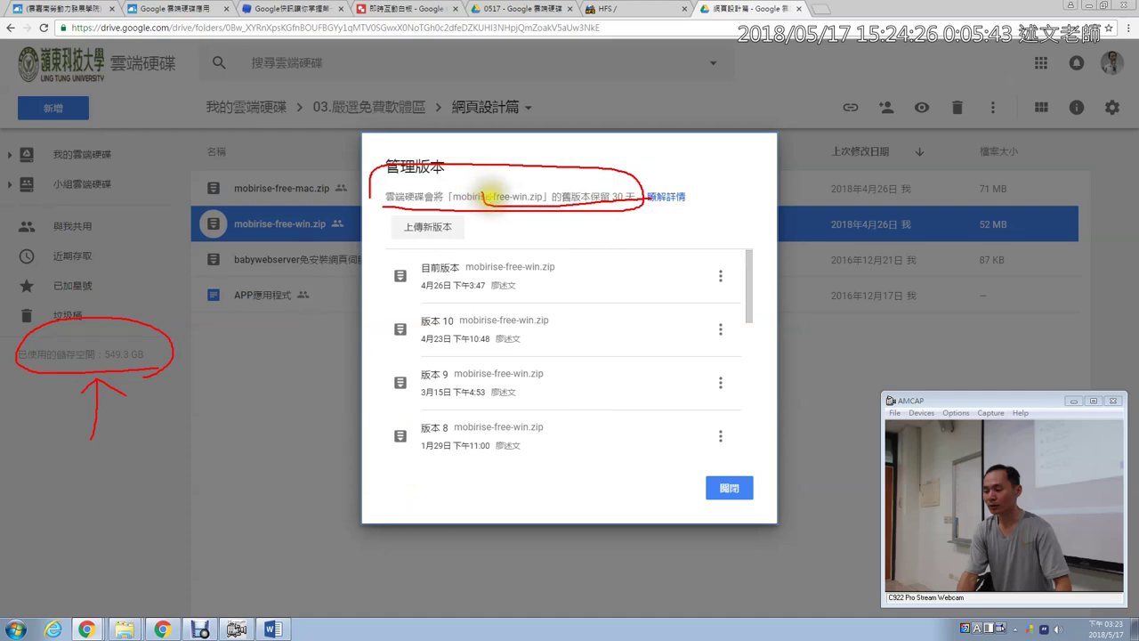
{"action": "key", "text": "Escape"}
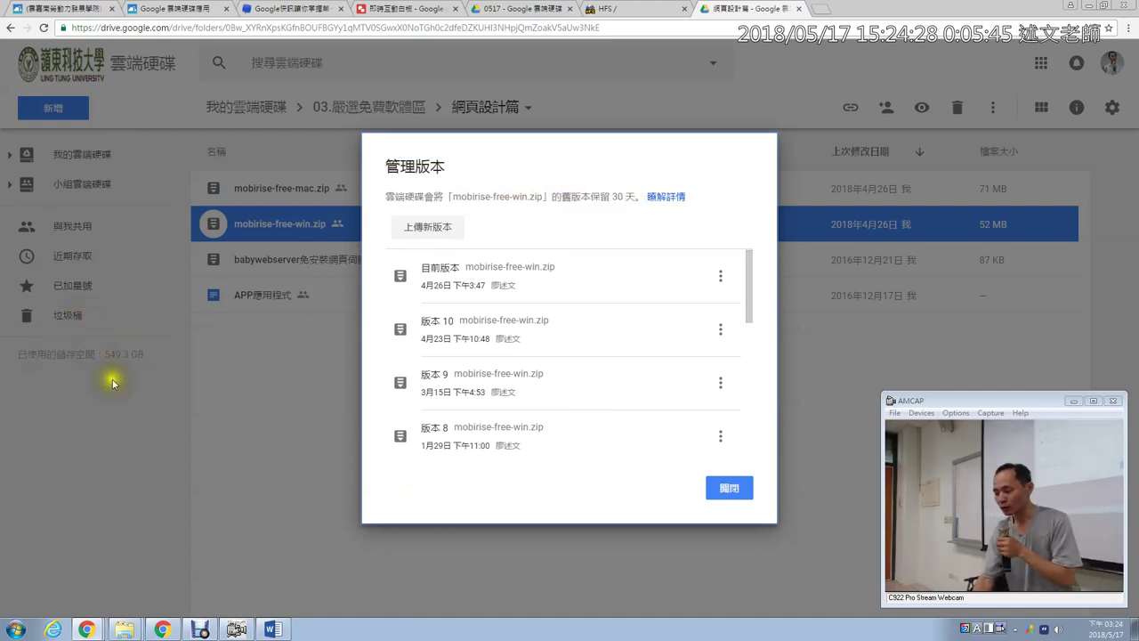
Check the actions offered for version 9 and for the current version of mobirise-free-win.zip, and close the version management.
{"action": "left_click", "coordinate": [720, 383]}
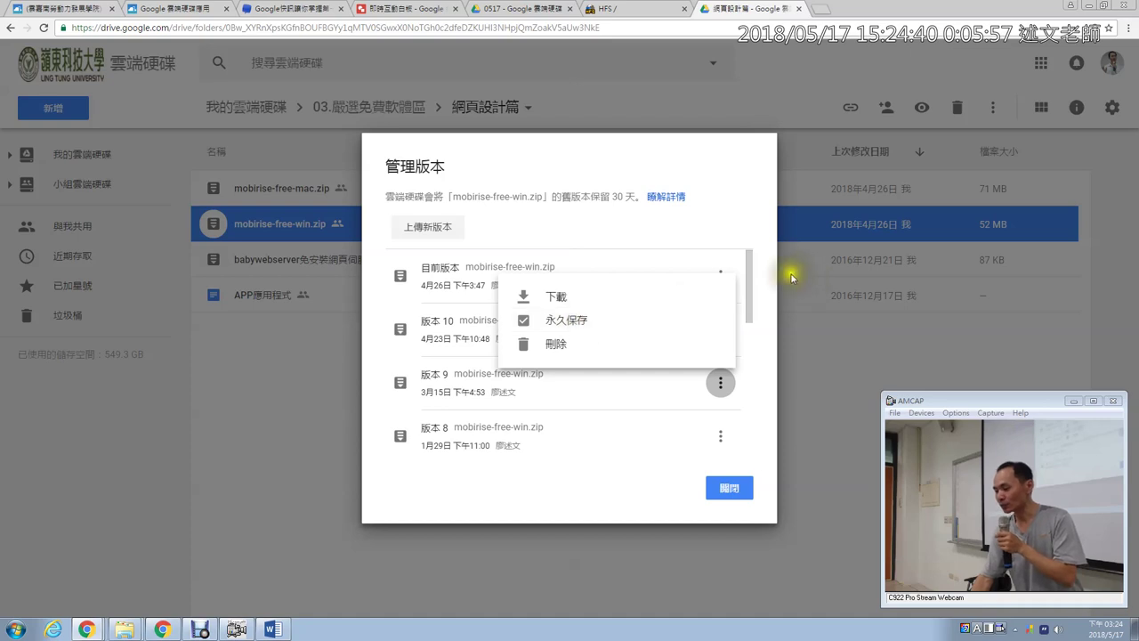
{"action": "left_click", "coordinate": [753, 279]}
{"action": "left_click", "coordinate": [720, 280]}
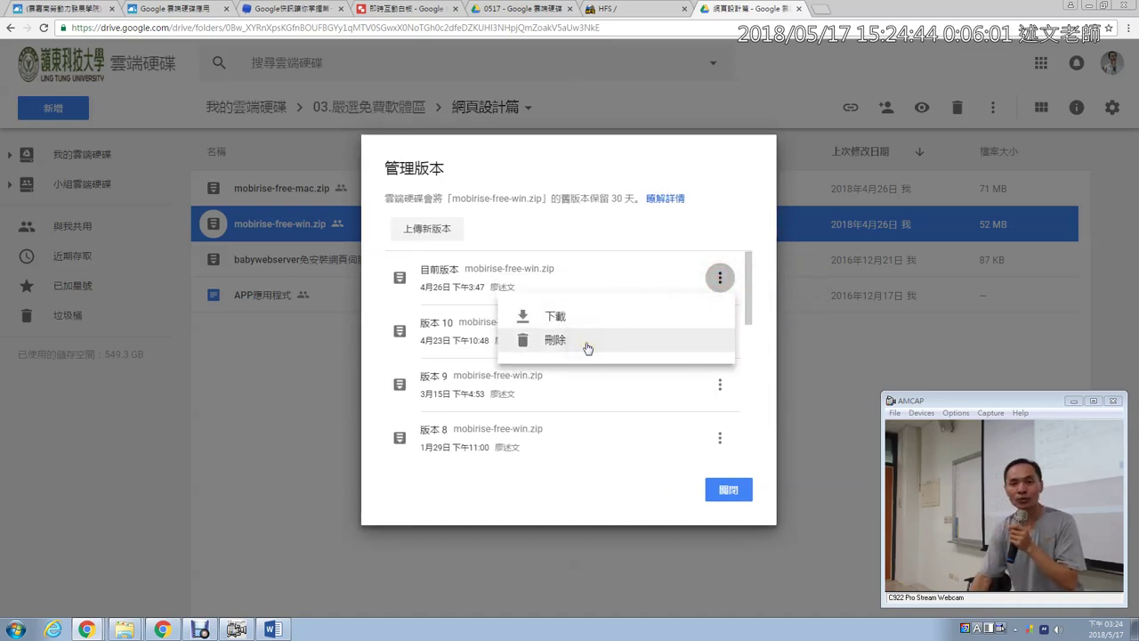
{"action": "left_click", "coordinate": [449, 336]}
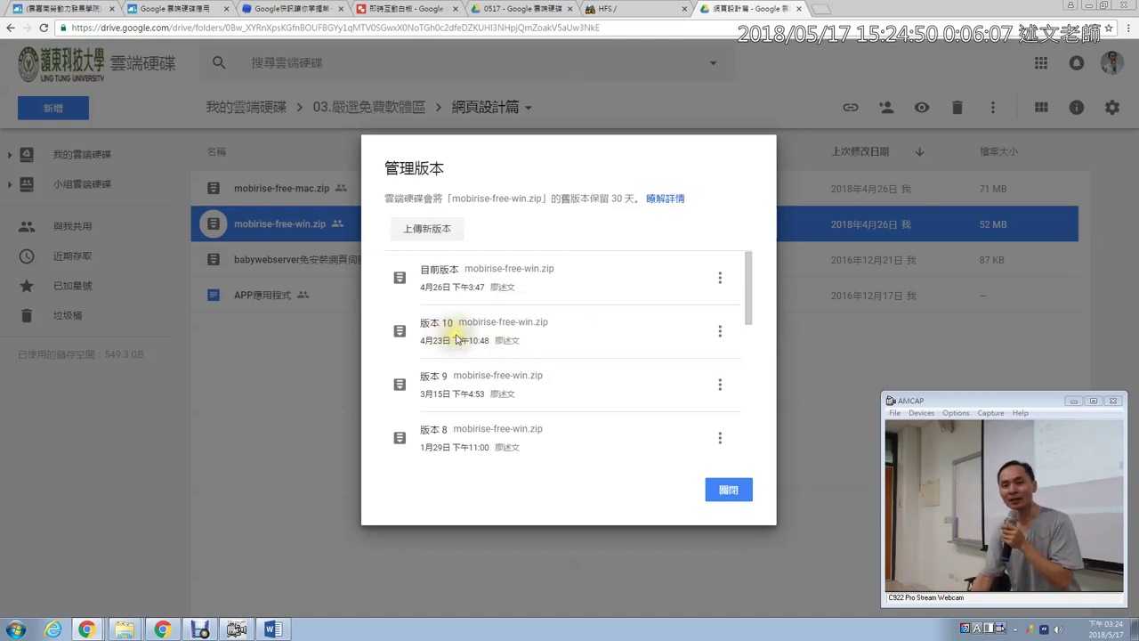
{"action": "left_click", "coordinate": [732, 491]}
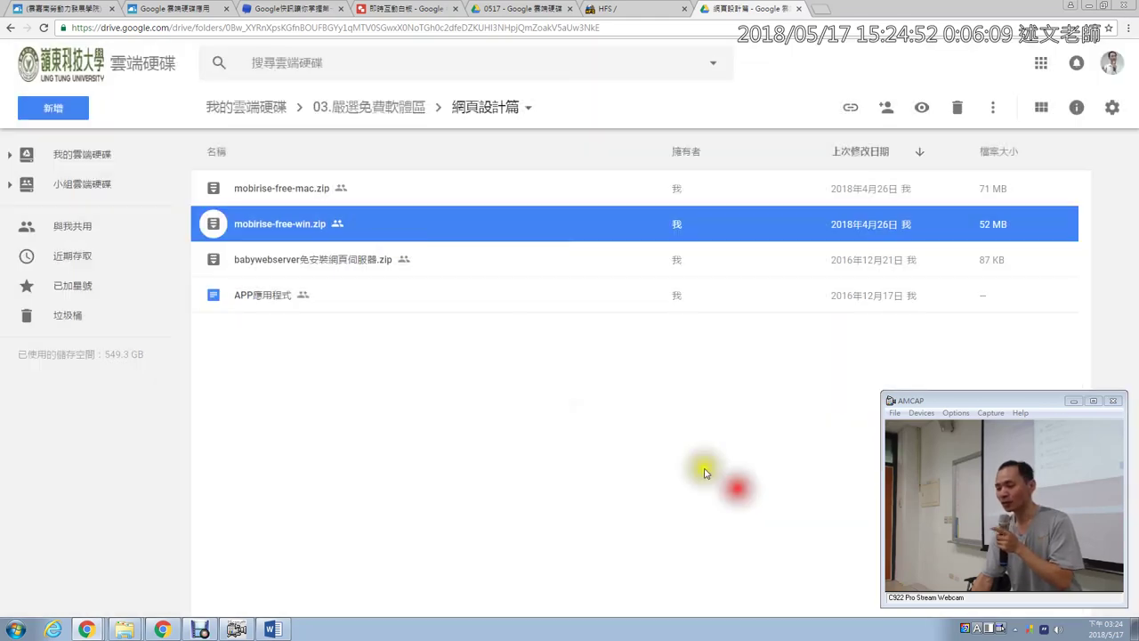
Switch to the Google Drive history article and view its comparison of 管理版本 and 查看修訂版本記錄.
{"action": "left_click", "coordinate": [173, 8]}
{"action": "scroll", "coordinate": [390, 381], "scroll_direction": "down", "scroll_amount": 3}
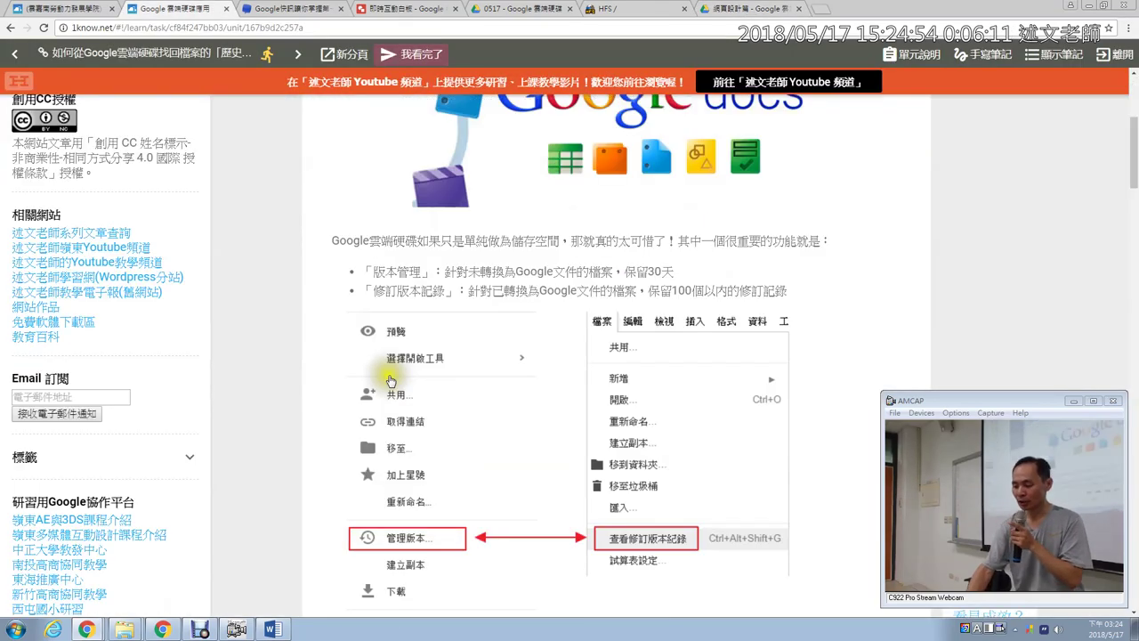
{"action": "scroll", "coordinate": [390, 381], "scroll_direction": "down", "scroll_amount": 1}
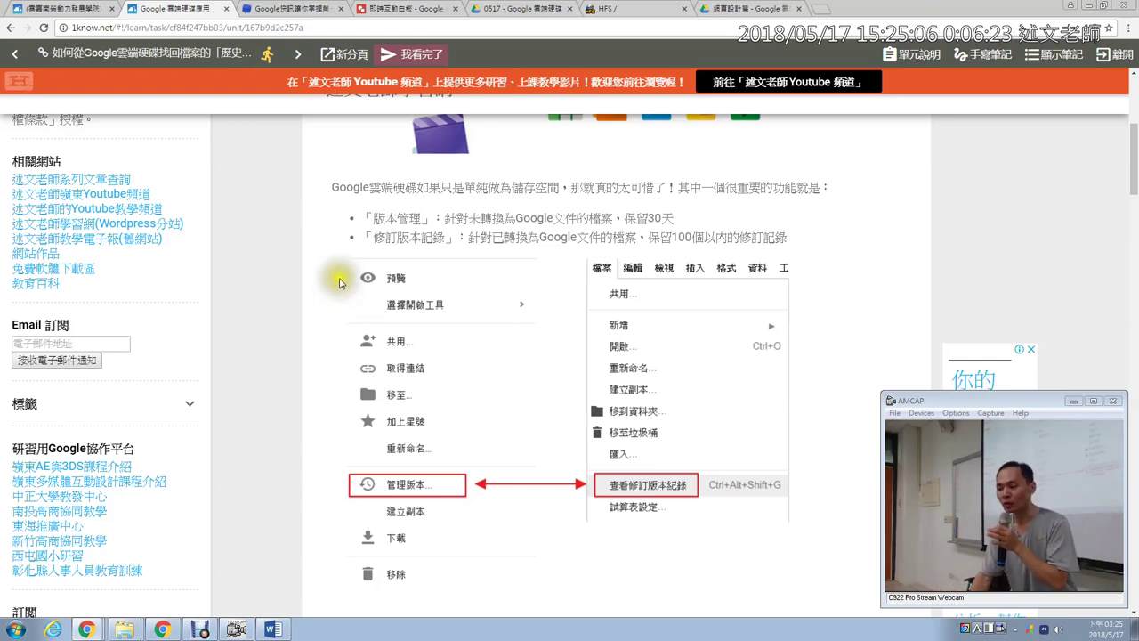
Return to the 網頁設計篇 Drive folder and view which kinds of Google files can be created there.
{"action": "left_click", "coordinate": [725, 9]}
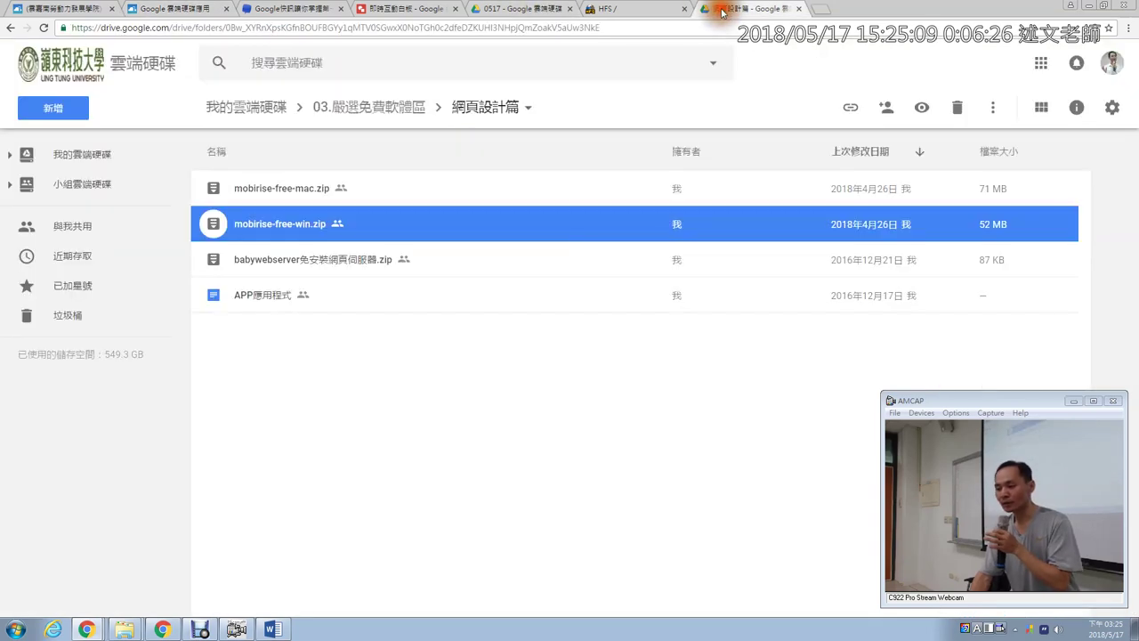
{"action": "left_click", "coordinate": [55, 106]}
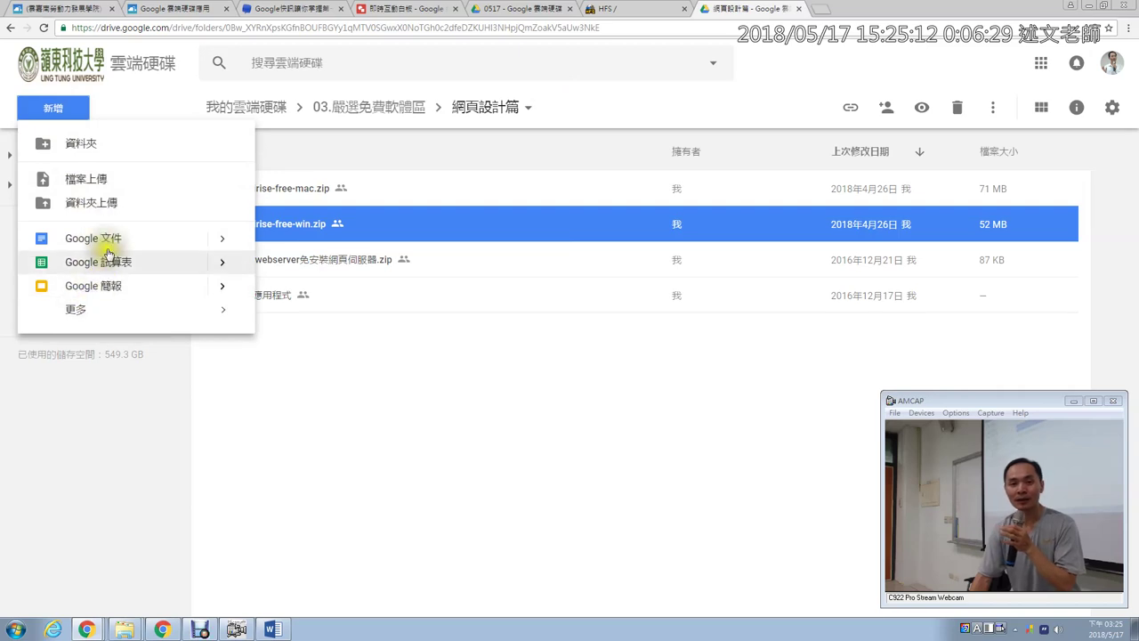
{"action": "mouse_move", "coordinate": [79, 308]}
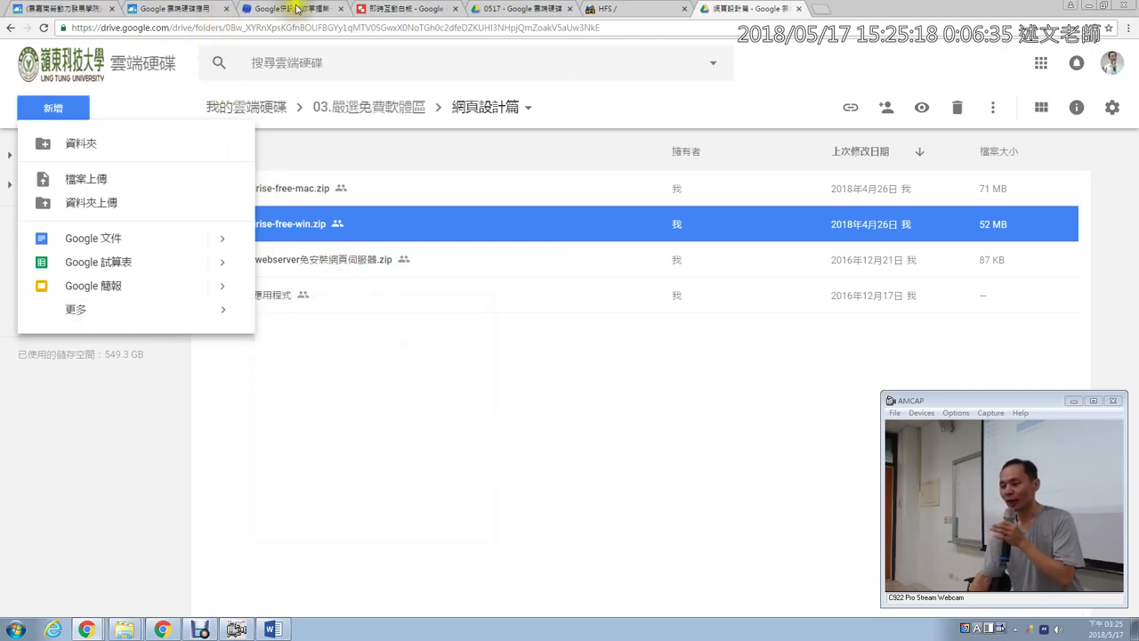
Switch to the 即時互動白板 drawing and open its version history.
{"action": "left_click", "coordinate": [403, 9]}
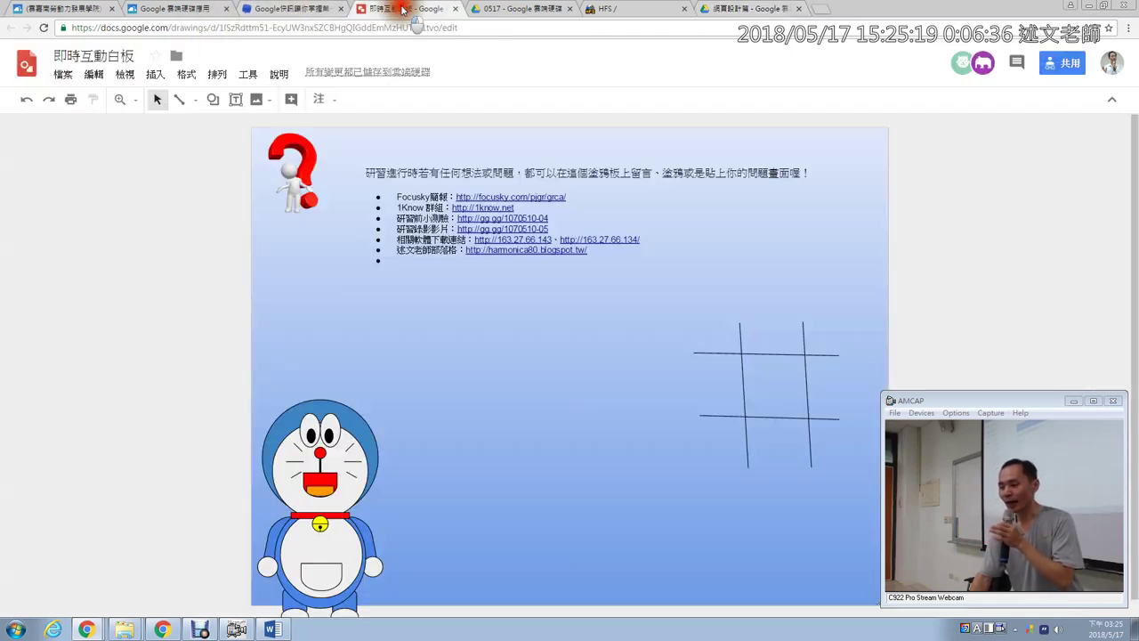
{"action": "left_click", "coordinate": [59, 77]}
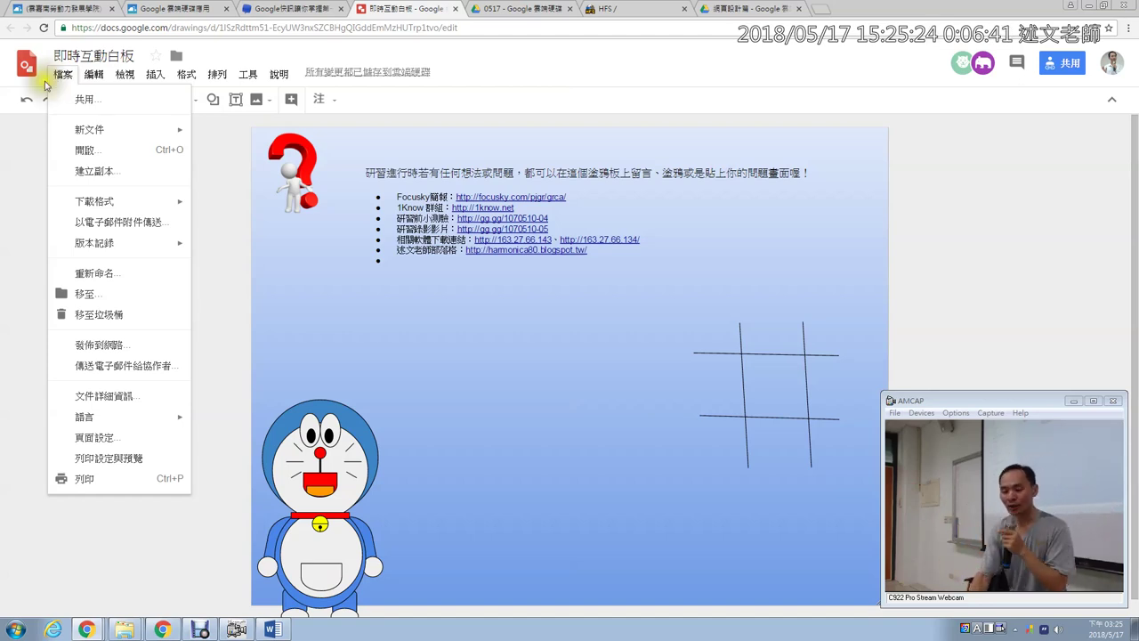
{"action": "mouse_move", "coordinate": [69, 129]}
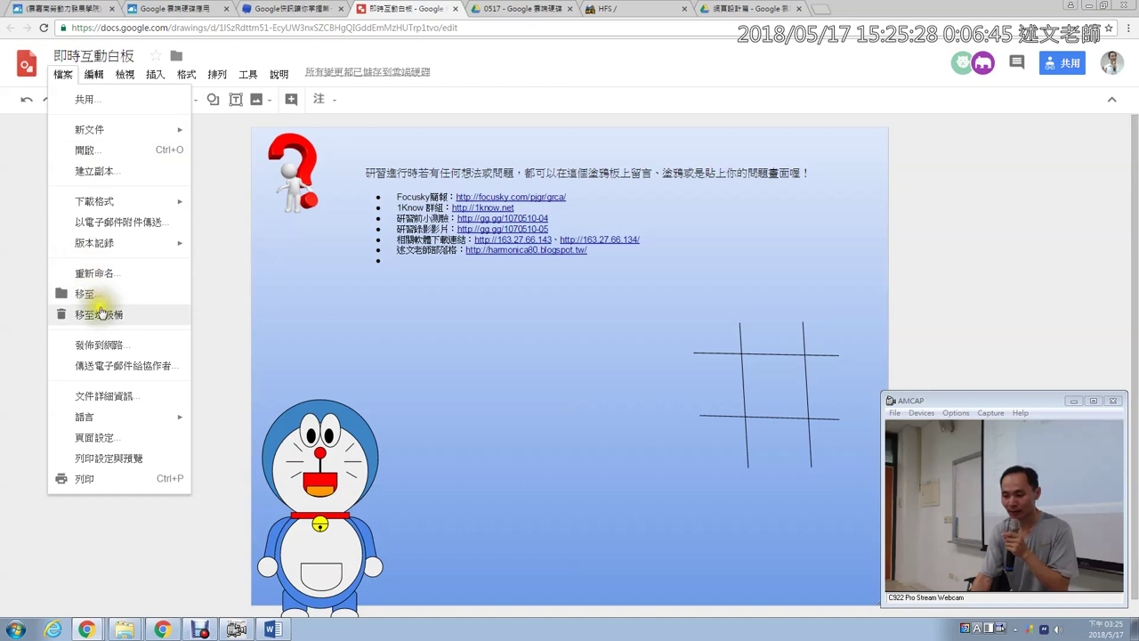
{"action": "left_click", "coordinate": [123, 254]}
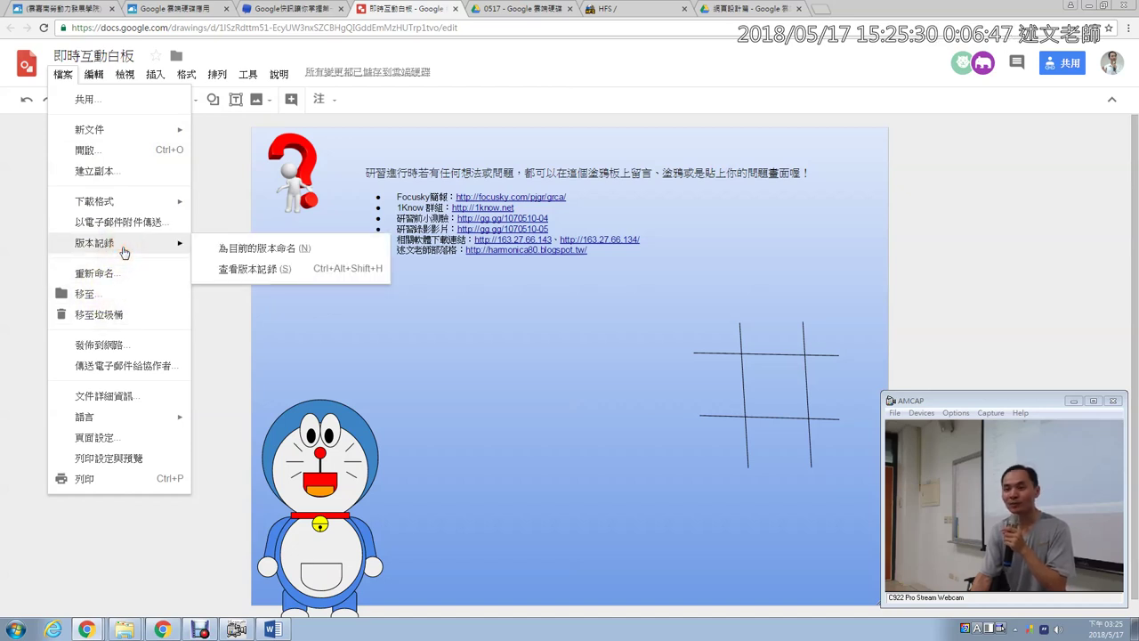
{"action": "left_click", "coordinate": [235, 269]}
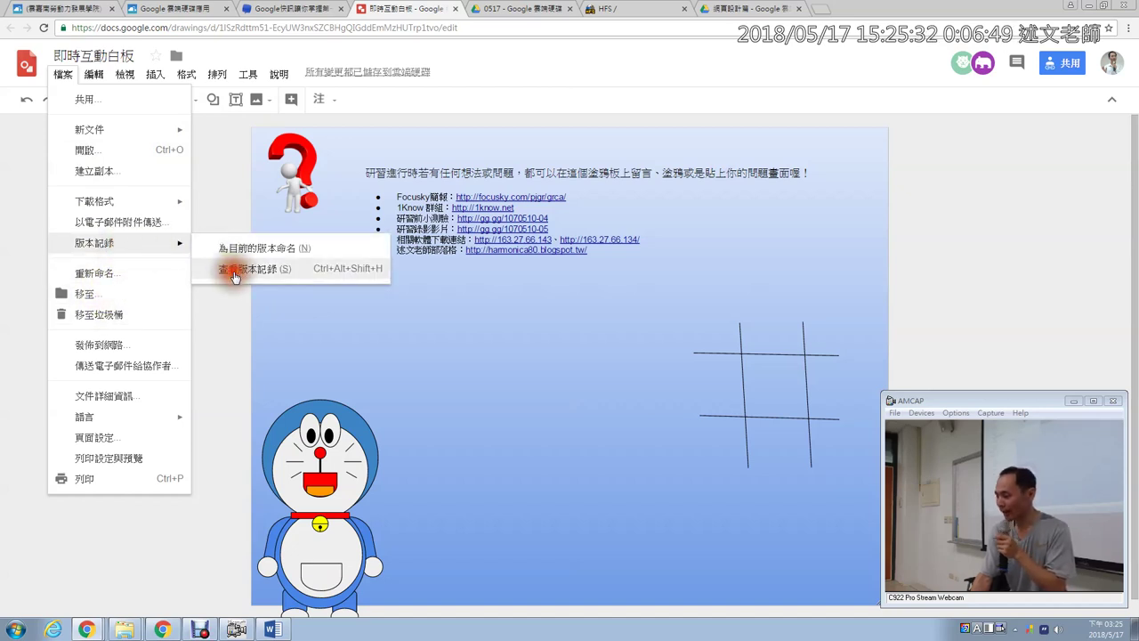
Move the AMCAP window off the version list, expand the 5月14日 下午9:28 entry, and browse the older versions down to 5月9日.
{"action": "left_click_drag", "start_coordinate": [1032, 399], "coordinate": [173, 407]}
{"action": "left_click", "coordinate": [969, 327]}
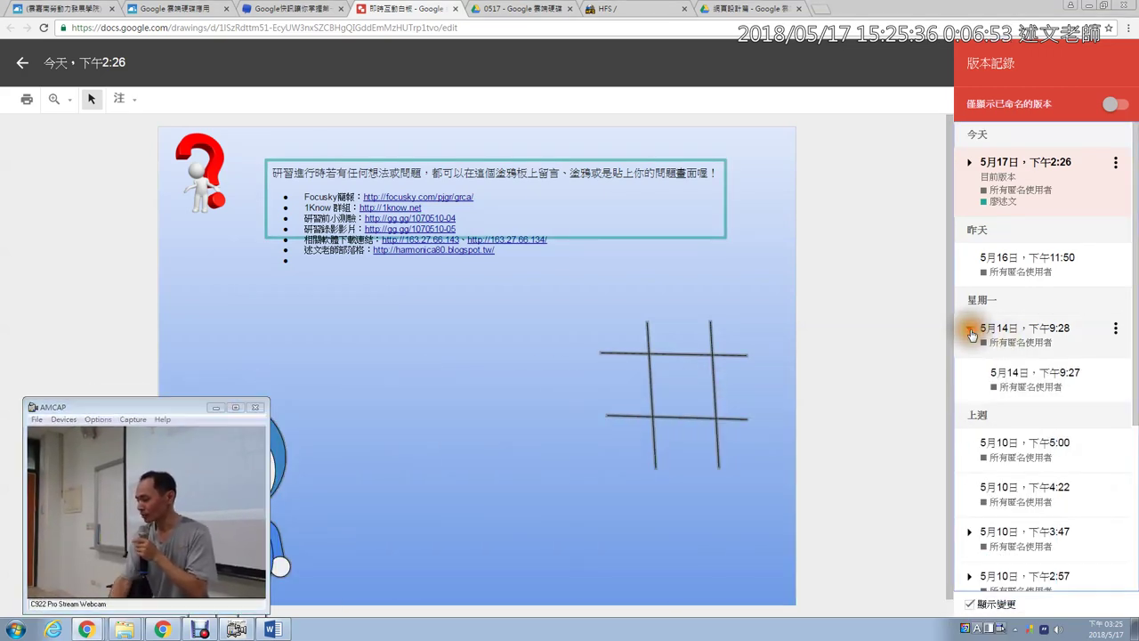
{"action": "scroll", "coordinate": [971, 335], "scroll_direction": "down", "scroll_amount": 1}
{"action": "scroll", "coordinate": [979, 337], "scroll_direction": "down", "scroll_amount": 3}
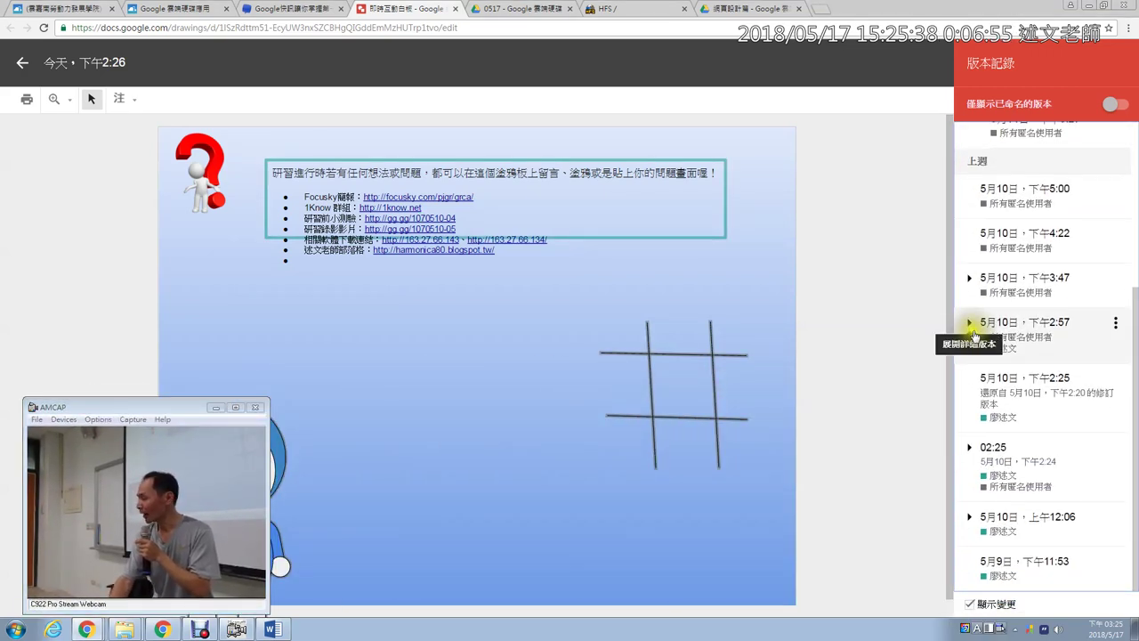
Expand the 5月10日 上午12:06 entry, preview the 5月9日 下午11:58 and 02:25 versions of the drawing, and return to the current drawing without restoring.
{"action": "left_click", "coordinate": [971, 520]}
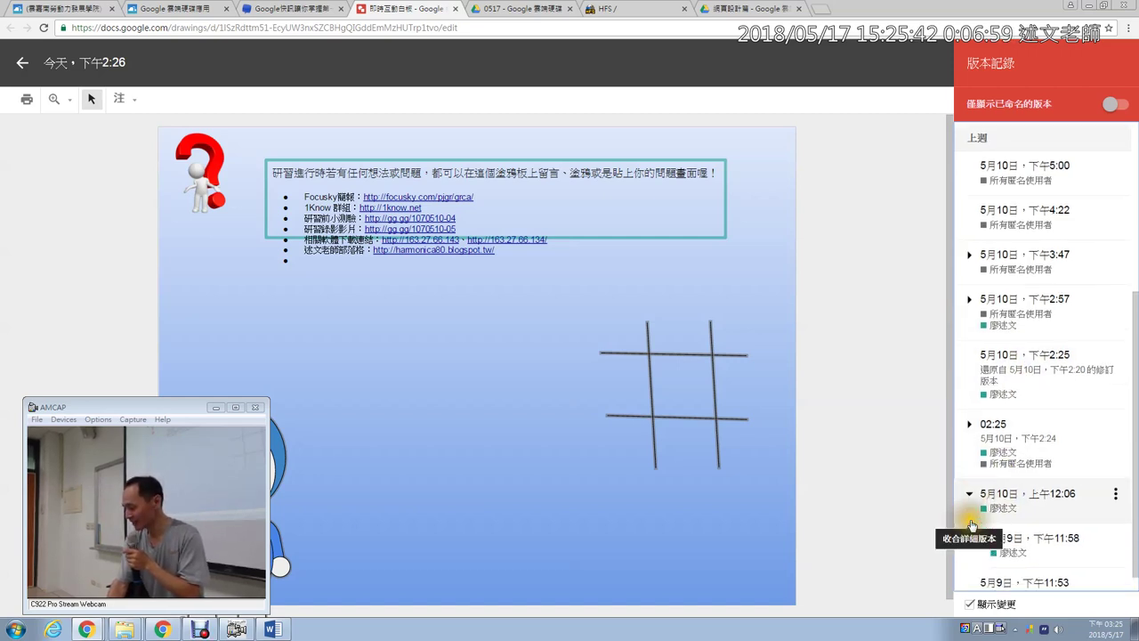
{"action": "left_click", "coordinate": [995, 525]}
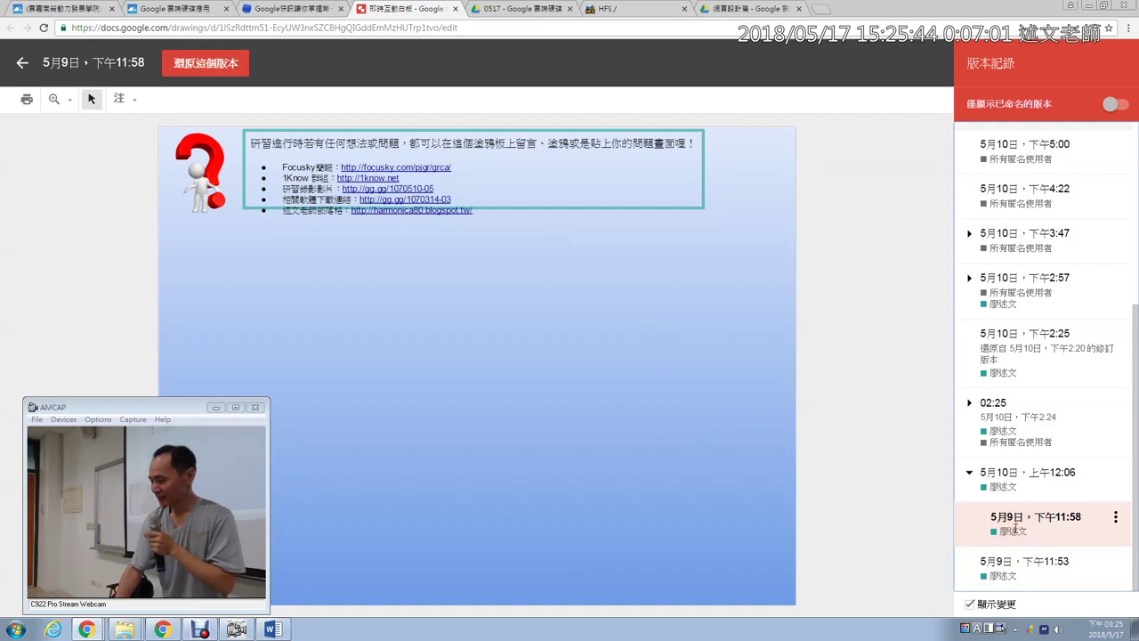
{"action": "left_click", "coordinate": [987, 408]}
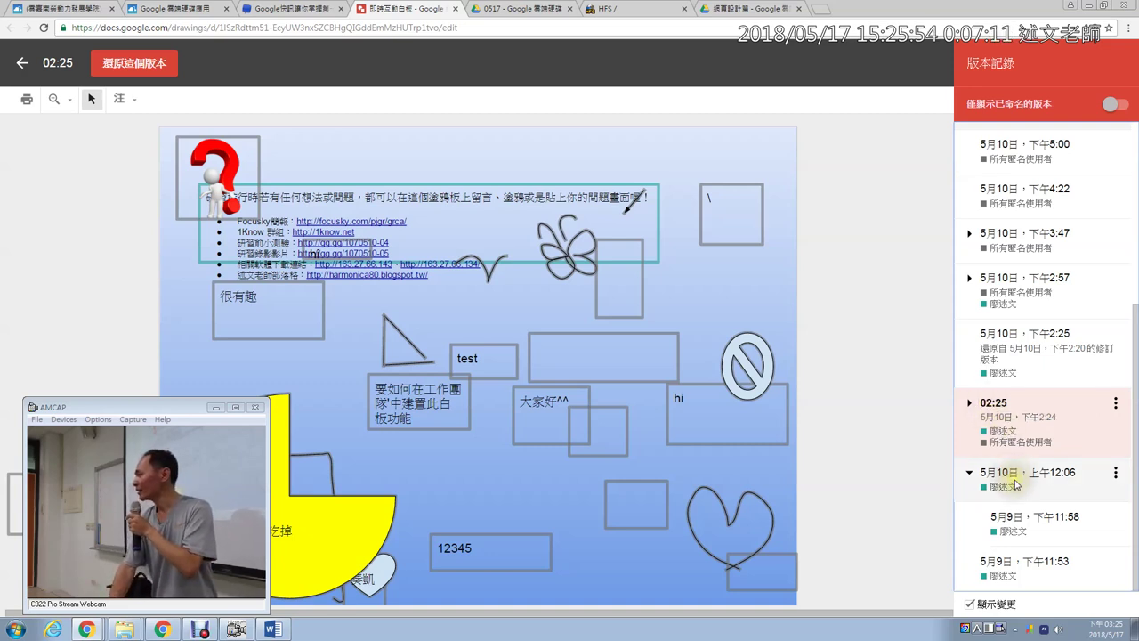
{"action": "left_click", "coordinate": [972, 405]}
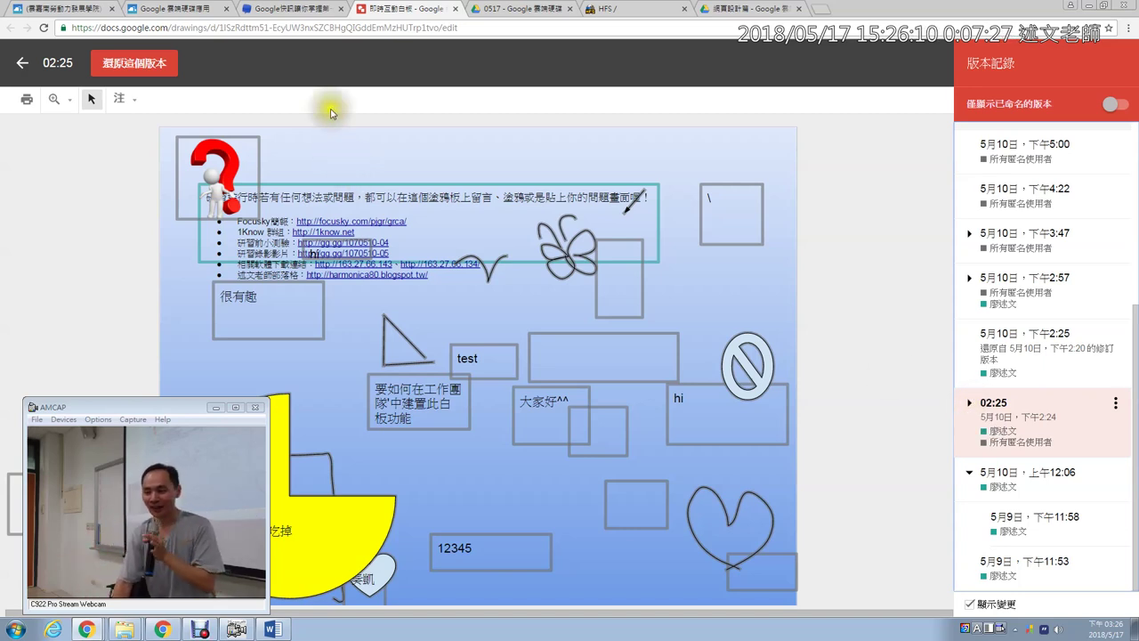
{"action": "left_click", "coordinate": [29, 65]}
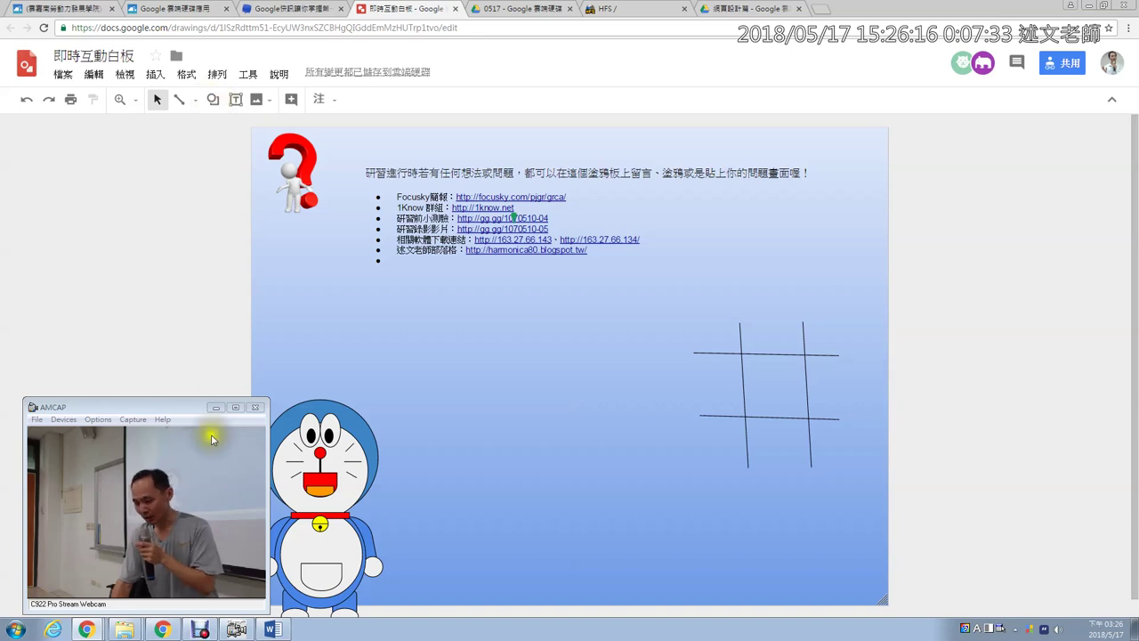
Move the AMCAP window off the Doraemon drawing and view the history article's section 未轉換為Google文件的操作畫面.
{"action": "left_click_drag", "start_coordinate": [154, 407], "coordinate": [1024, 394]}
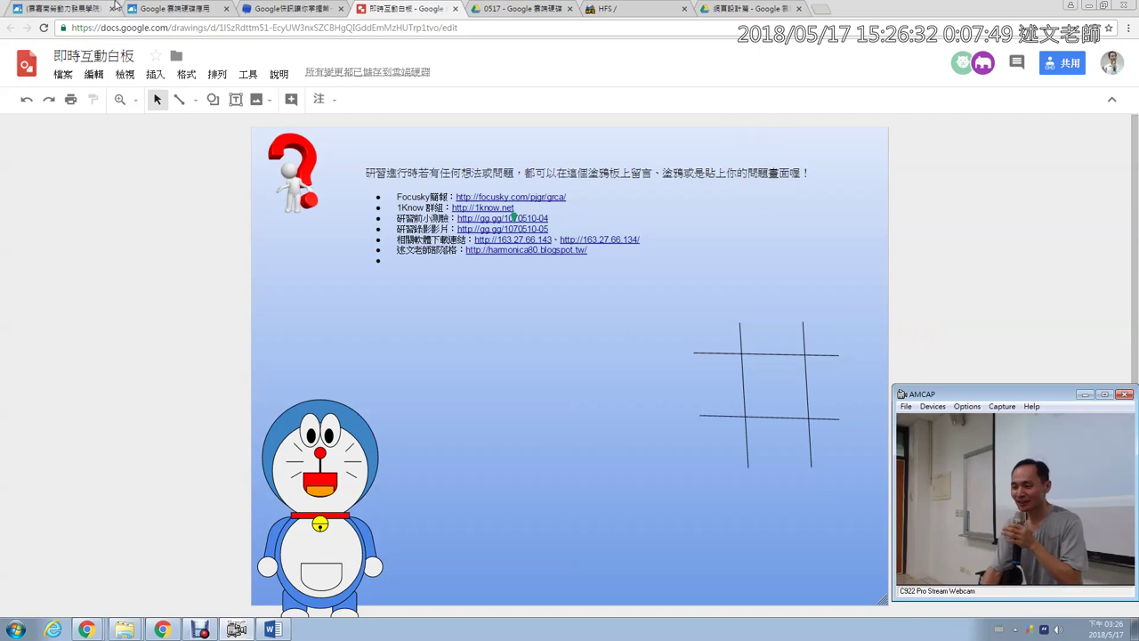
{"action": "left_click", "coordinate": [158, 11]}
{"action": "scroll", "coordinate": [597, 352], "scroll_direction": "down", "scroll_amount": 7}
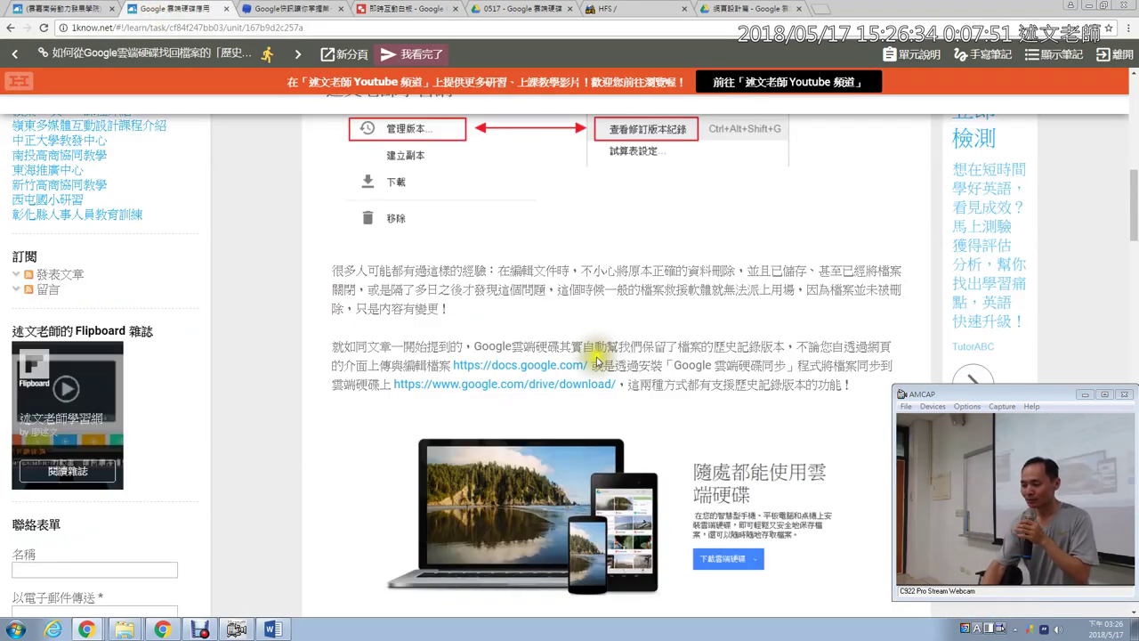
{"action": "scroll", "coordinate": [583, 399], "scroll_direction": "down", "scroll_amount": 3}
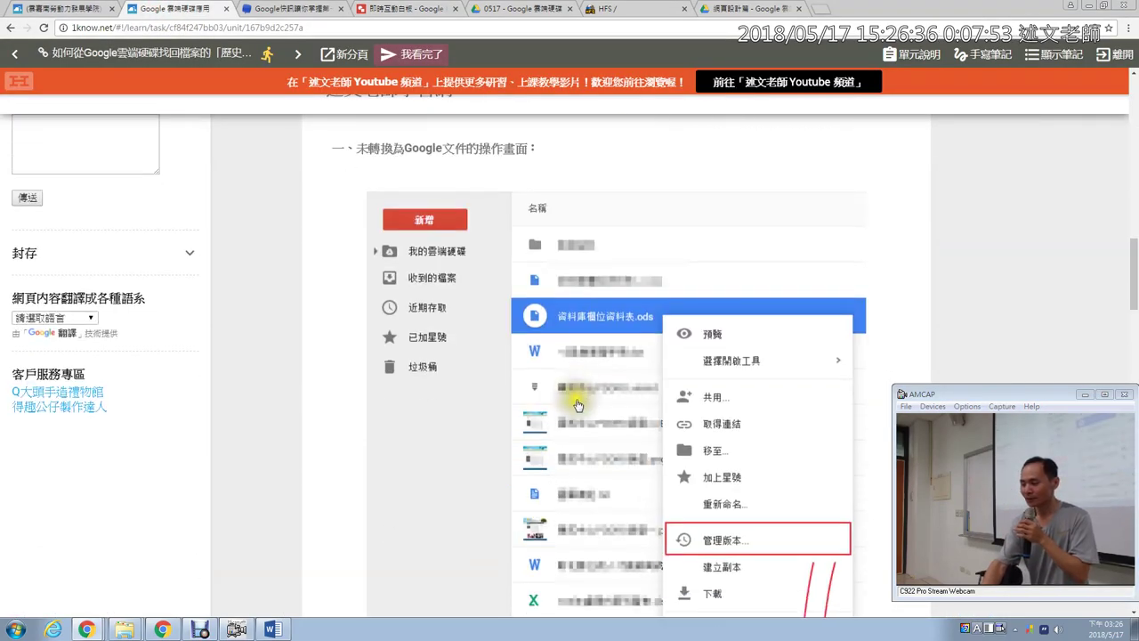